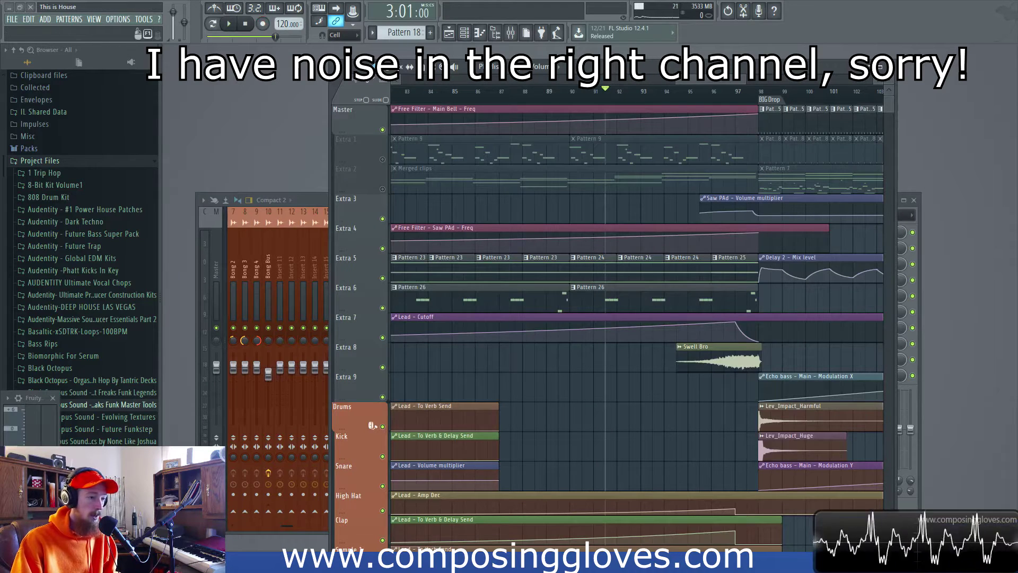
Listen to the start of the Huge Rise section in the playlist, from around bar 67 to bar 71.
drag(710, 80, 656, 81)
click(436, 92)
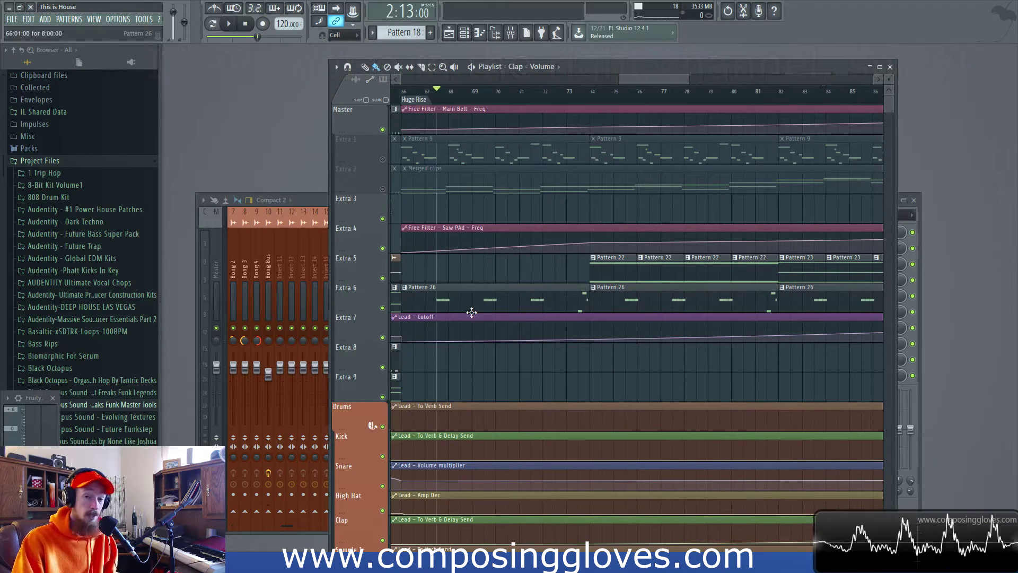
key(space)
key(space)
click(533, 98)
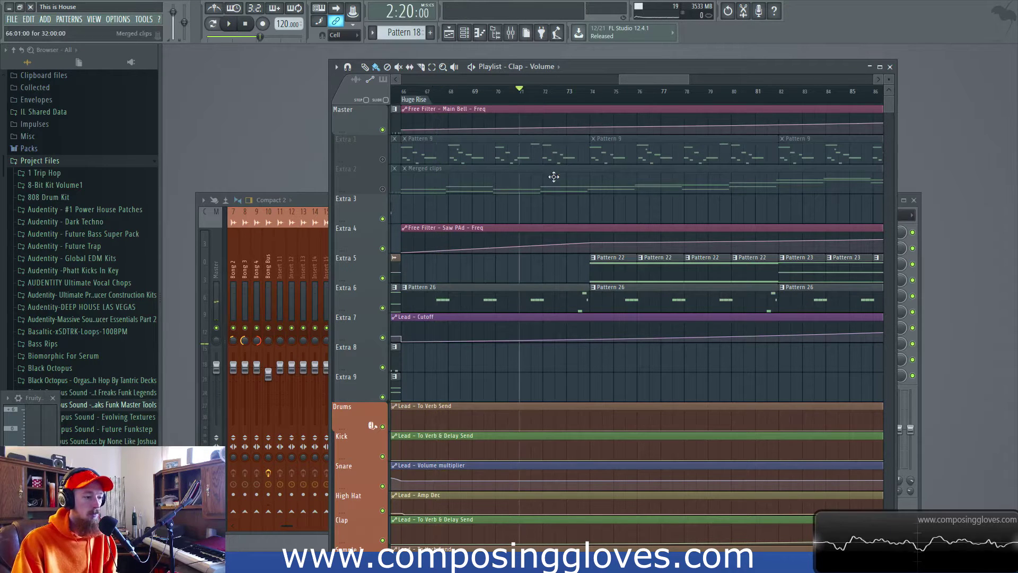
key(space)
Play the end of the rise from around bars 91 and 93, just before the BIG Drop marker.
click(581, 94)
scroll(641, 182, right, 7)
click(669, 92)
key(space)
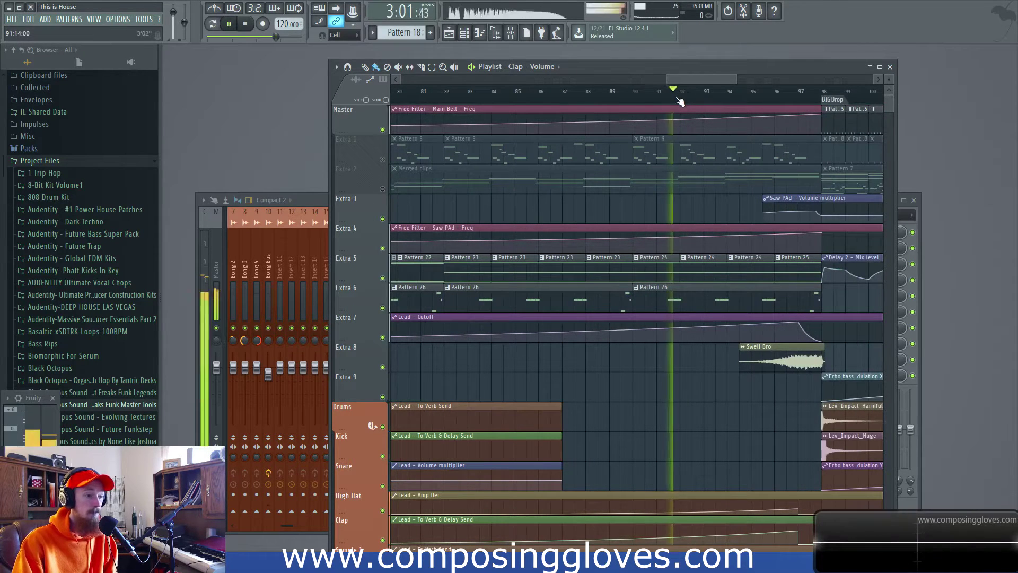
click(717, 94)
key(space)
key(space)
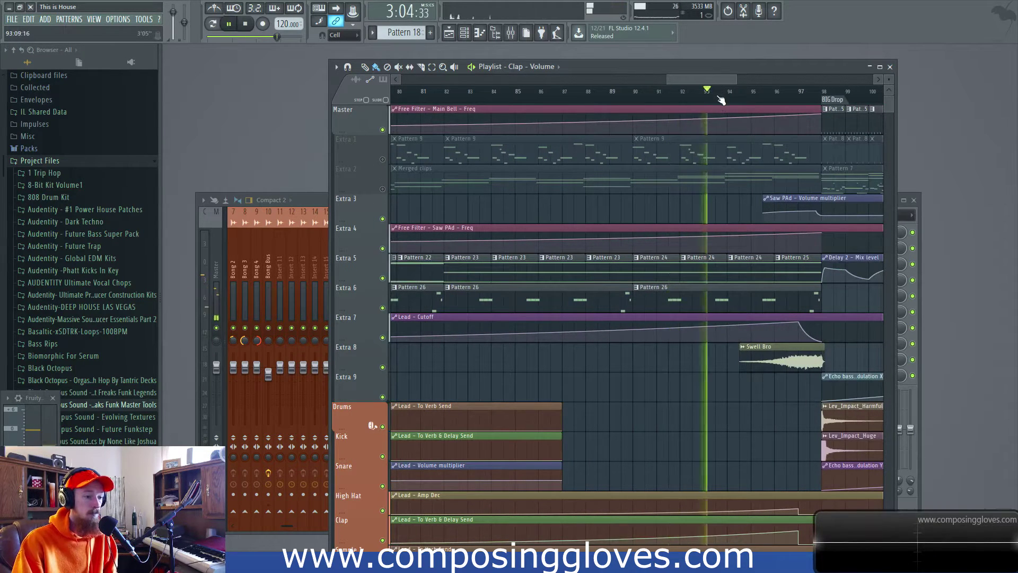
key(space)
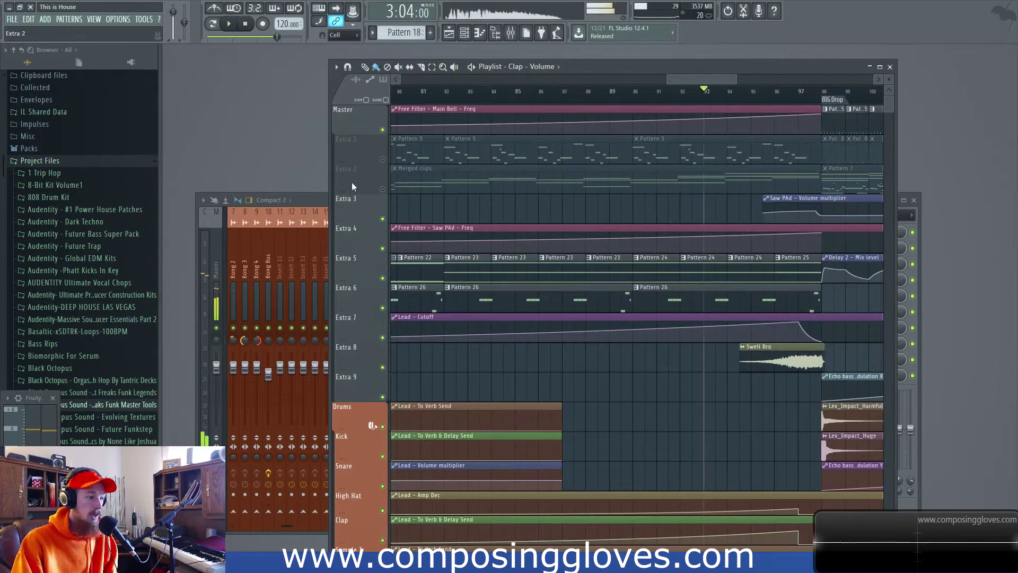
Open the Layer Bass Pluck SOUND instrument and audition notes on its keyboard.
key(F9)
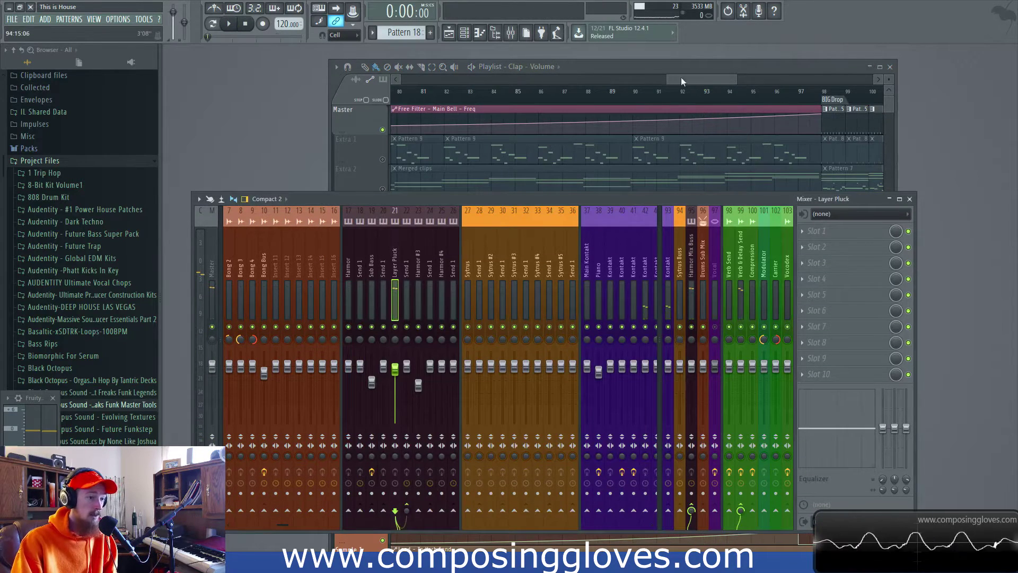
click(703, 166)
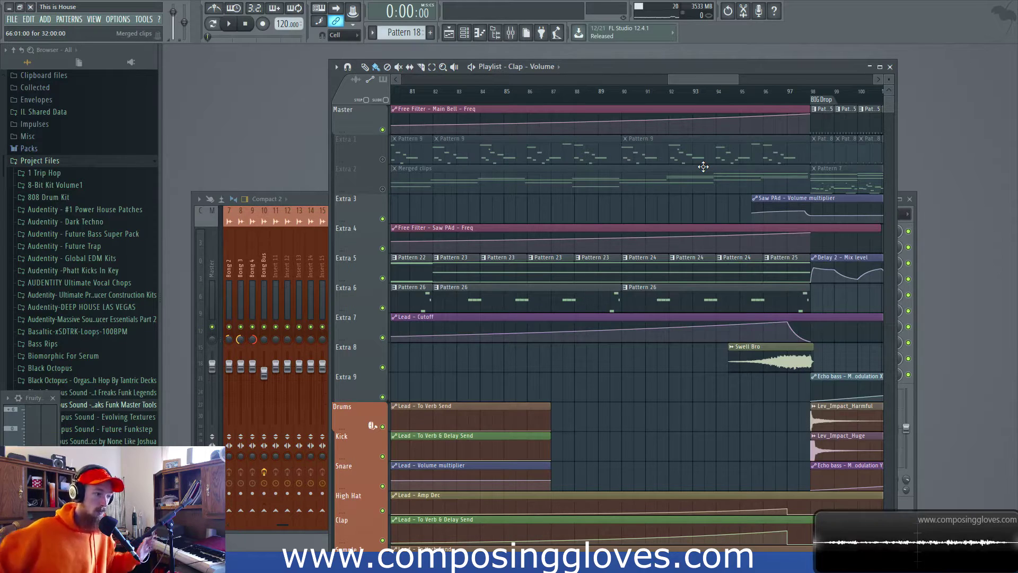
click(326, 211)
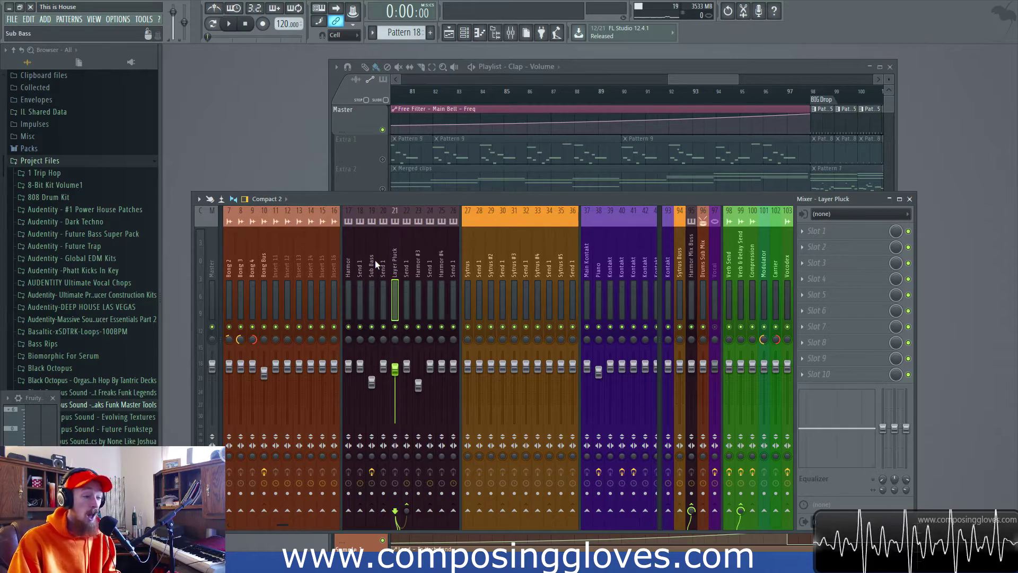
key(F6)
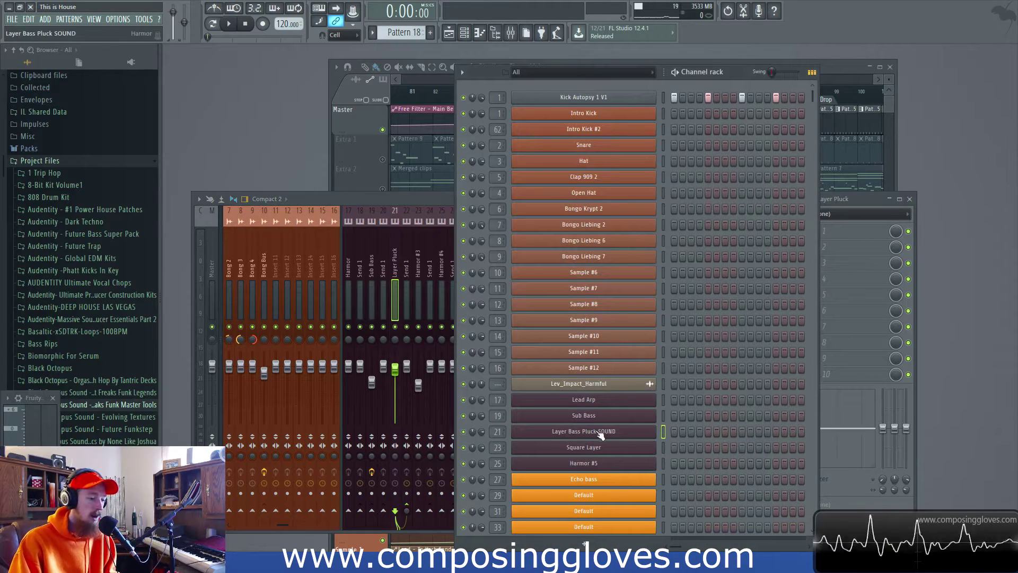
click(589, 431)
drag(544, 119, 525, 89)
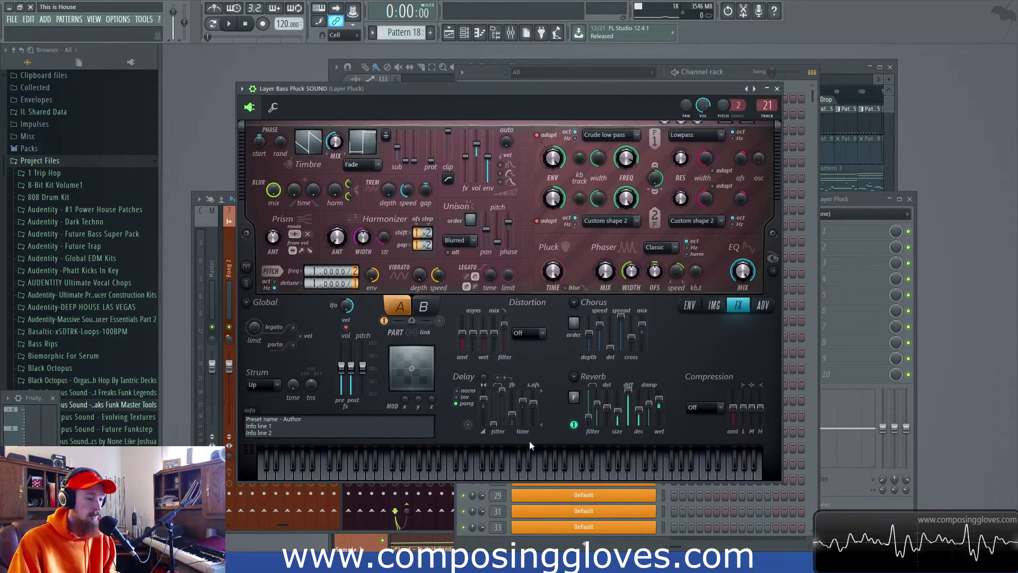
click(506, 474)
click(504, 468)
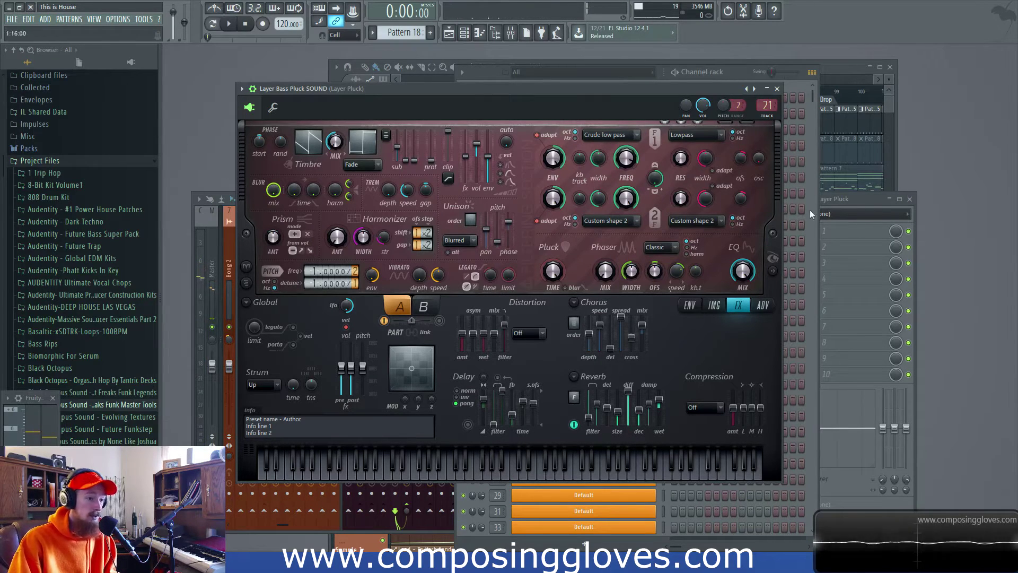
Inspect the effects on the Verb & Delay Send mixer track and the Layer Bass Pluck reverb settings, closing the instrument when done.
click(865, 201)
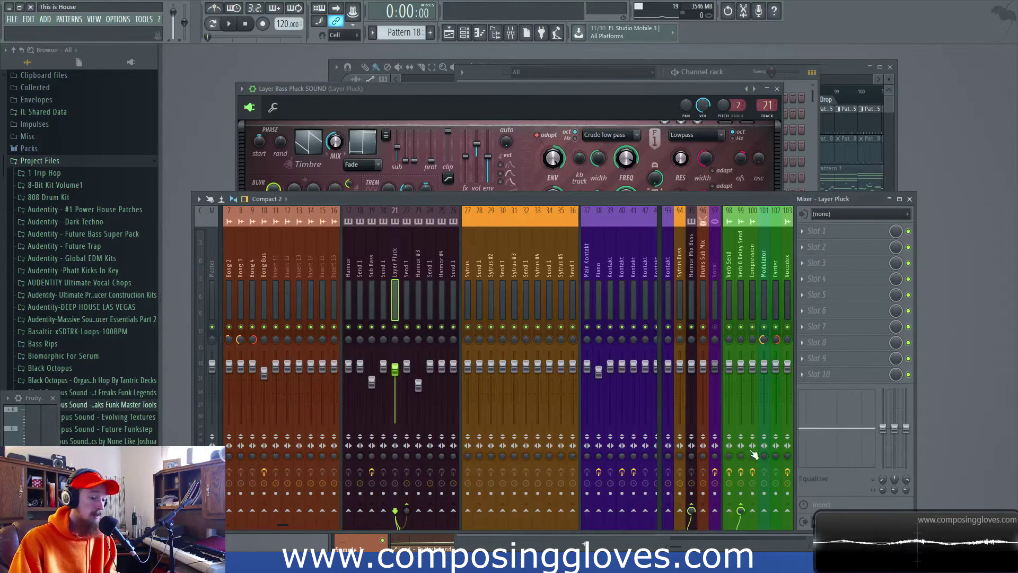
click(740, 403)
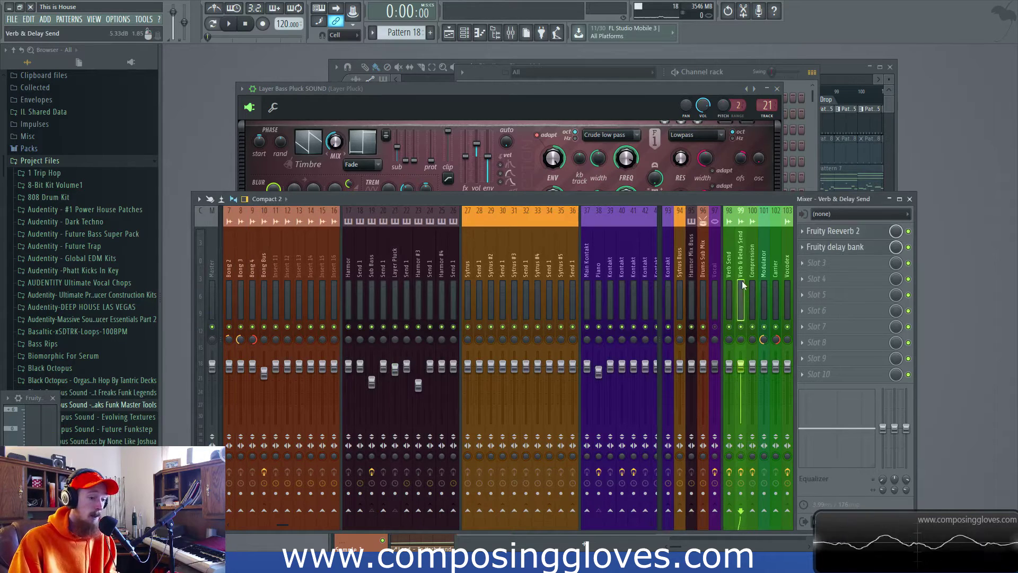
click(644, 102)
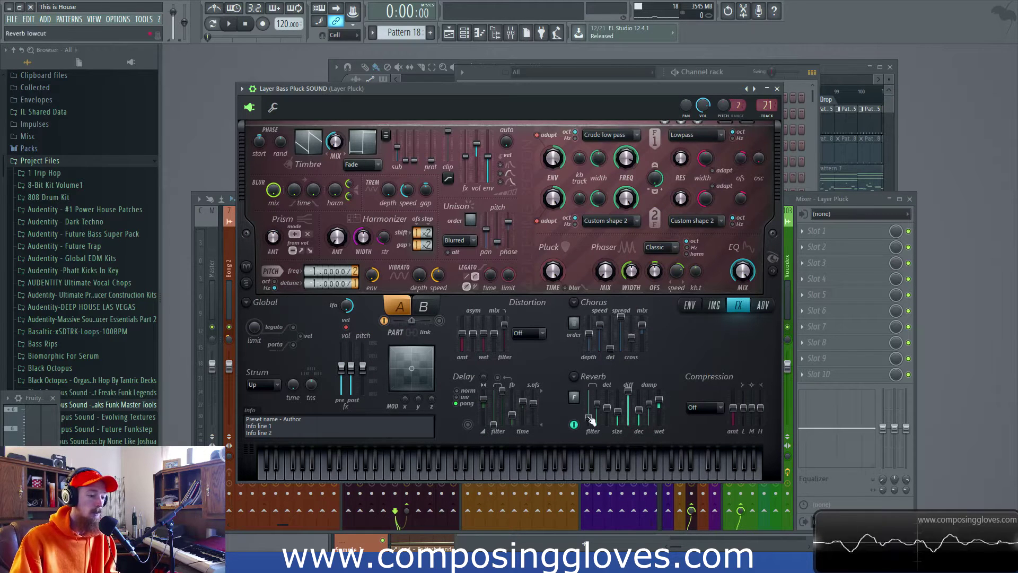
drag(644, 93, 618, 94)
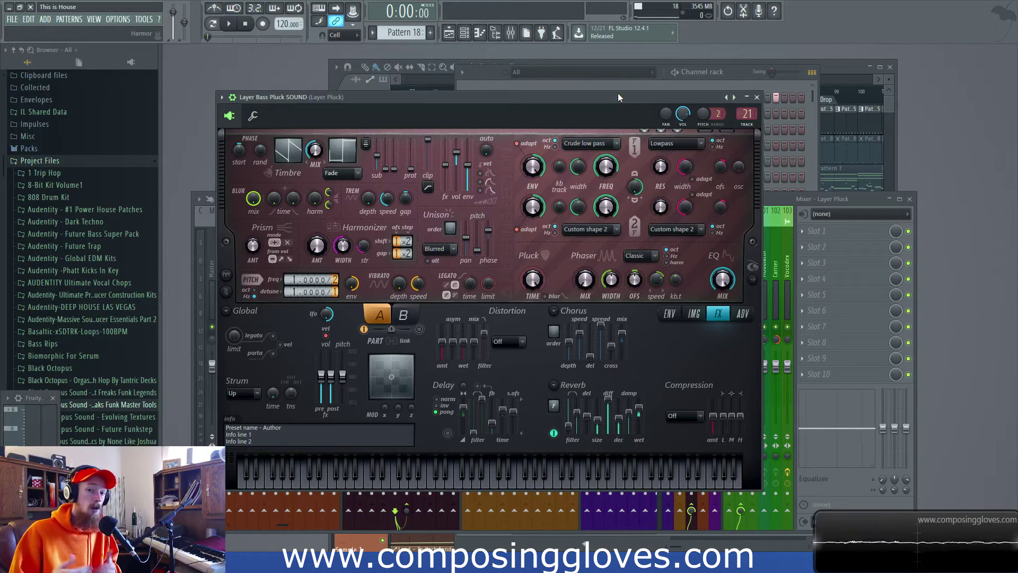
drag(618, 93, 607, 114)
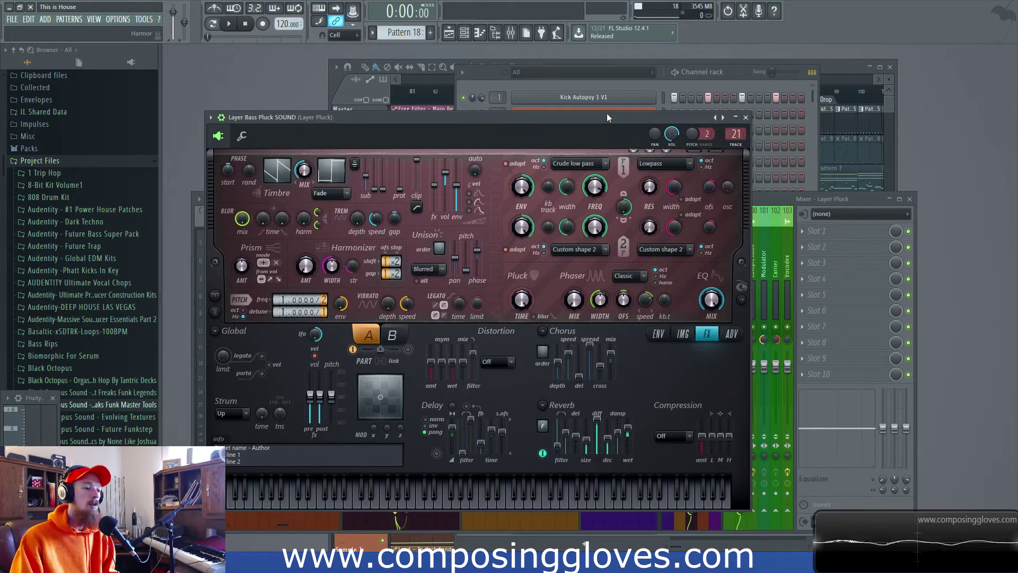
click(746, 117)
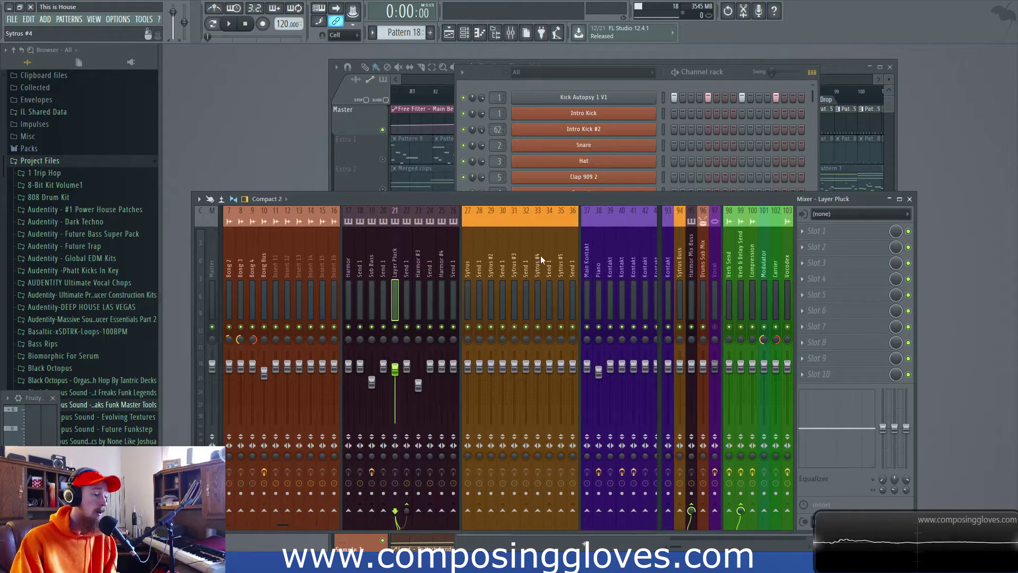
Open the Harmor #5 instrument and show its FX page.
key(F6)
scroll(588, 272, down, 5)
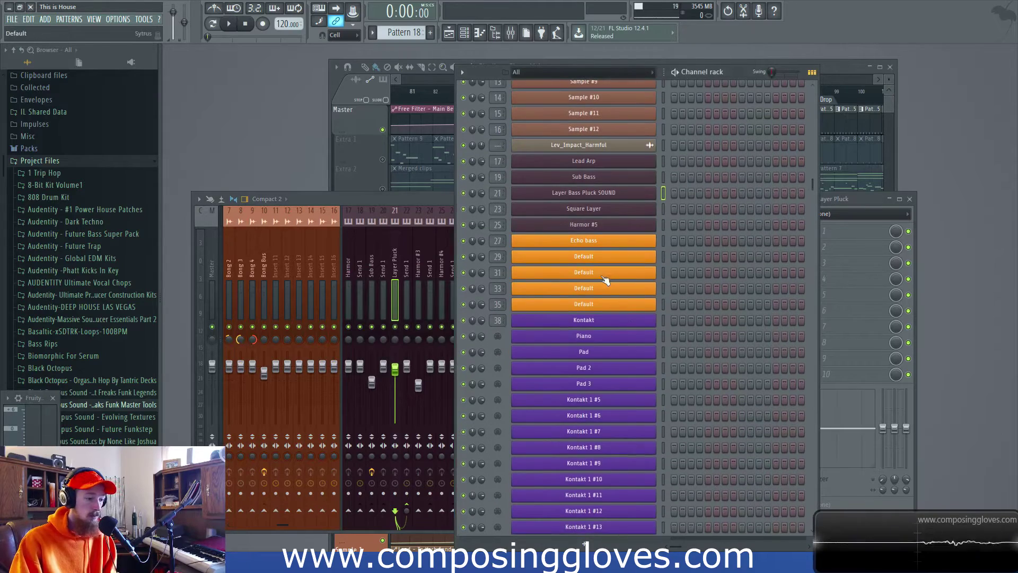
click(586, 225)
drag(631, 186, 441, 106)
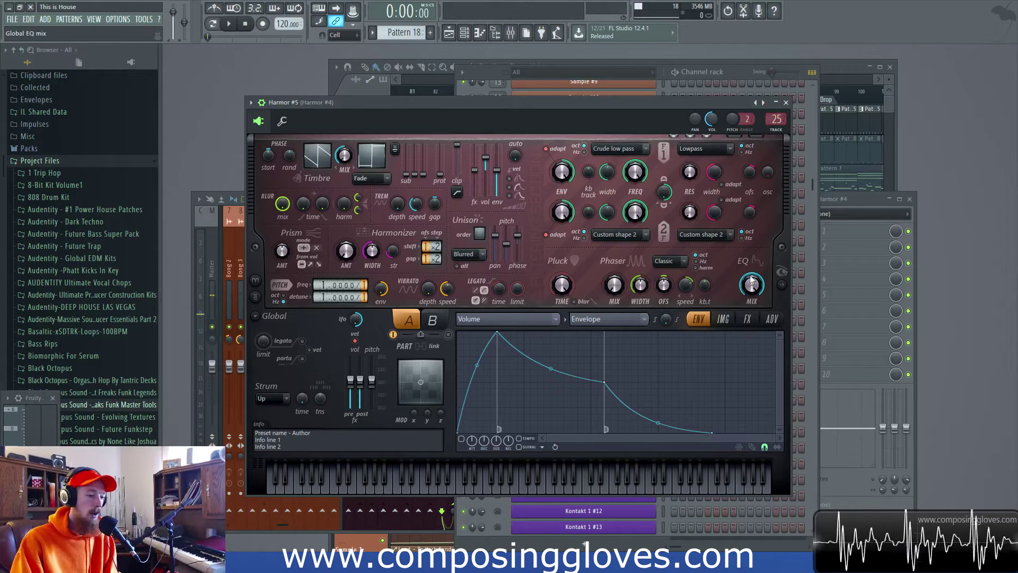
click(747, 319)
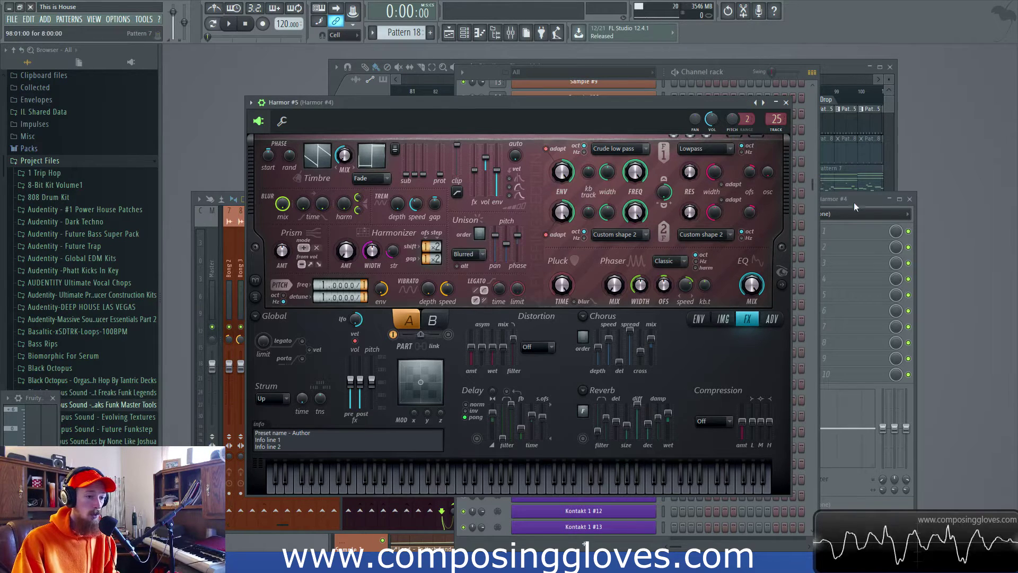
Load Fruity Reeverb 2 into the first effect slot of the Harmor #4 mixer track.
click(867, 203)
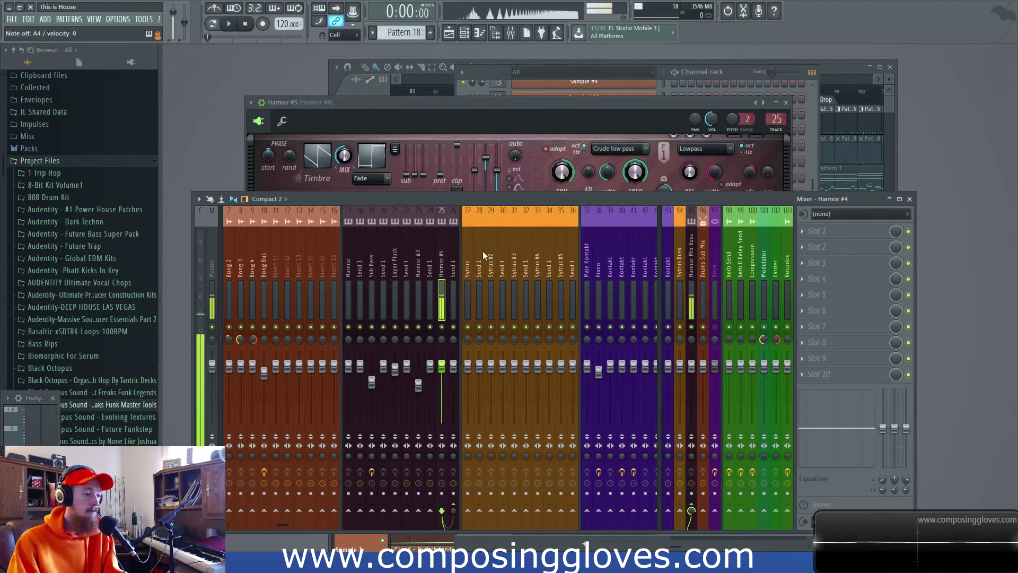
click(868, 233)
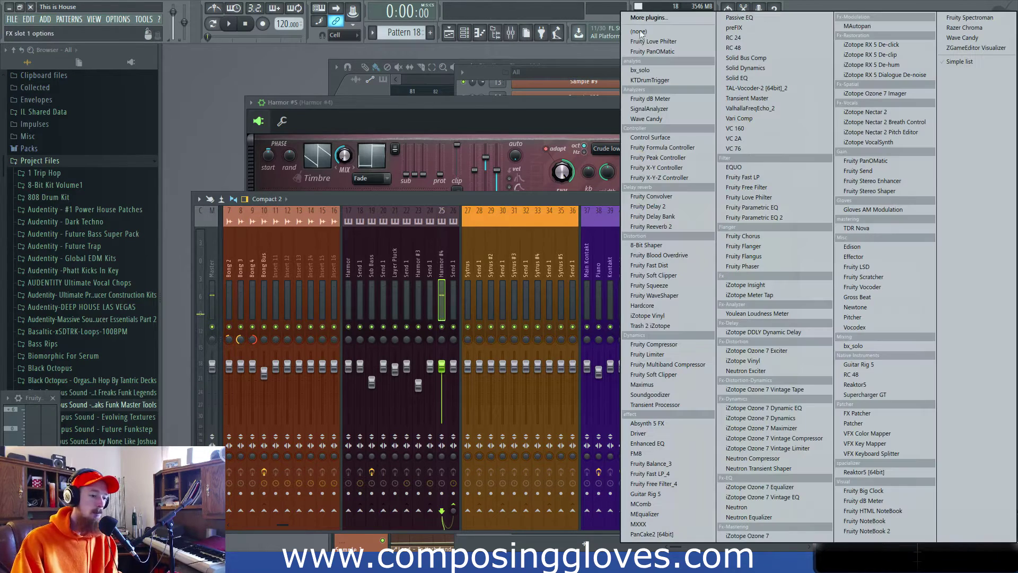
click(698, 225)
drag(410, 159, 682, 177)
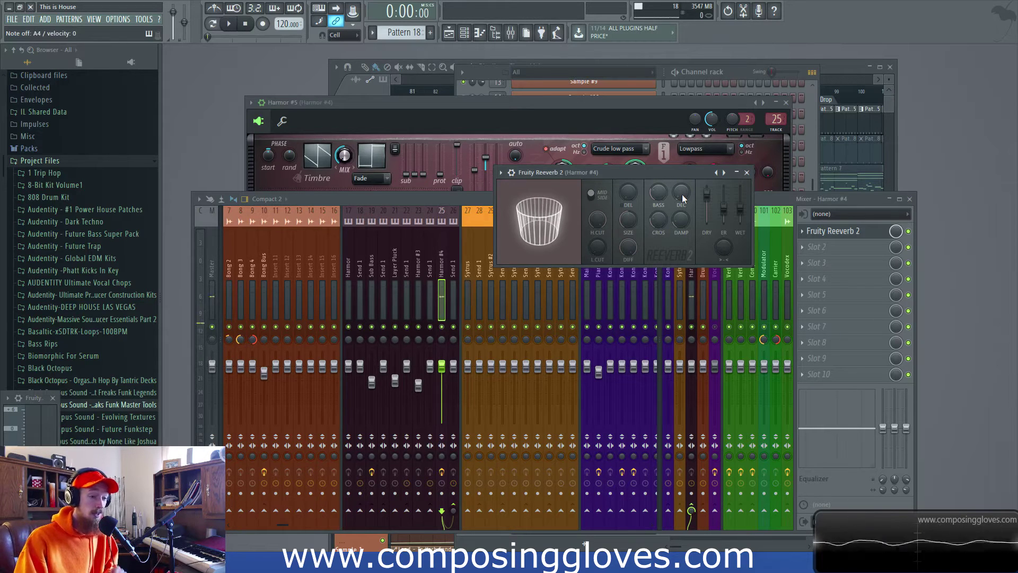
Set the reverb decay to 1.0 sec, raise the early reflection level to near maximum, and audition a note.
drag(681, 194, 682, 206)
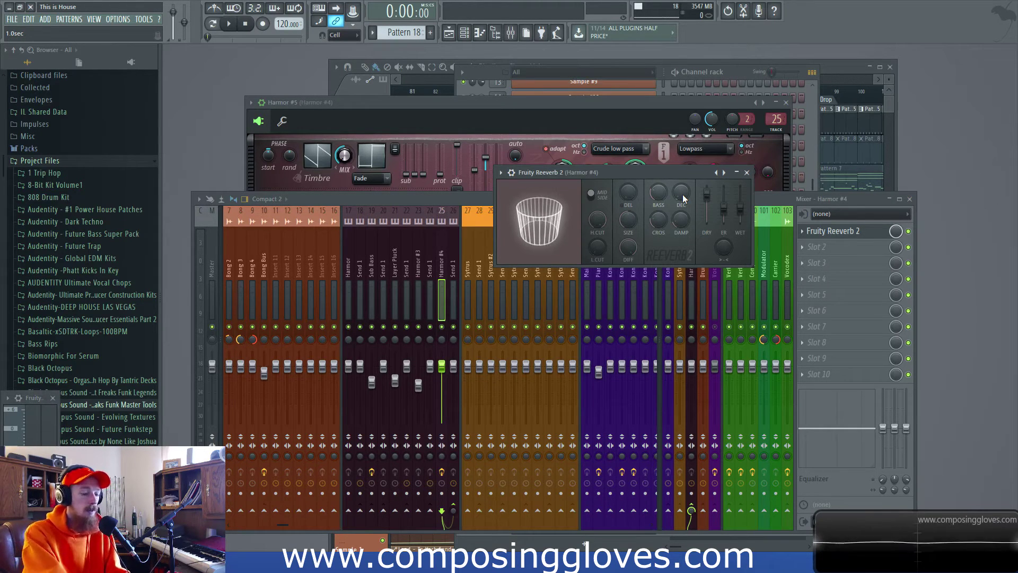
drag(723, 208, 724, 186)
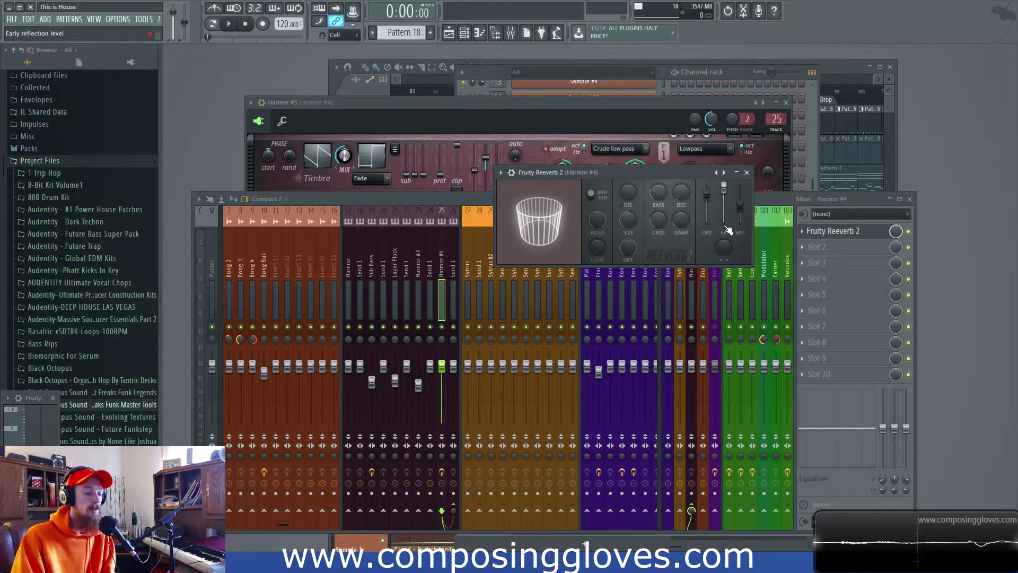
key(n)
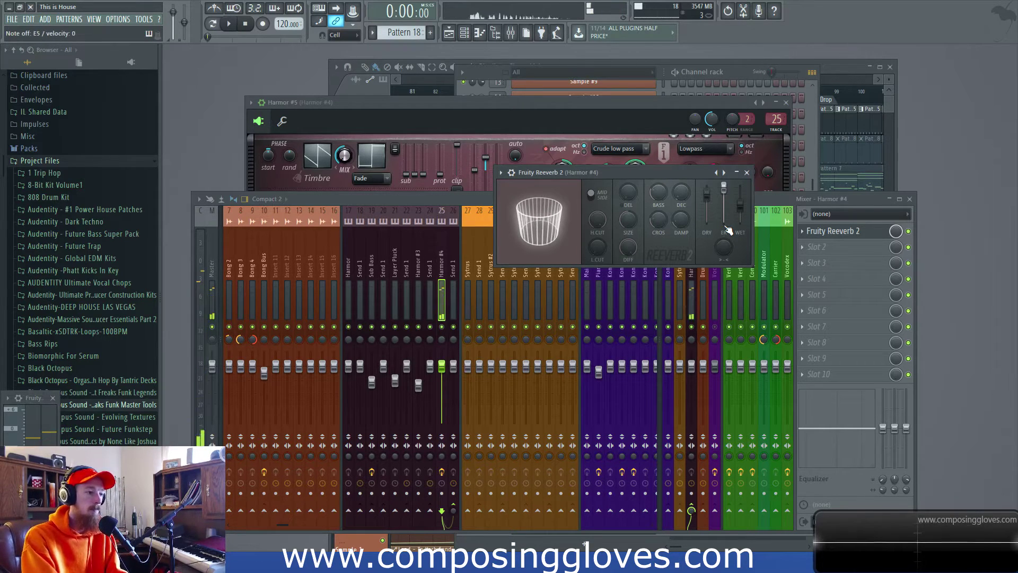
Create a new empty pattern named "New Line".
key(F6)
key(F4)
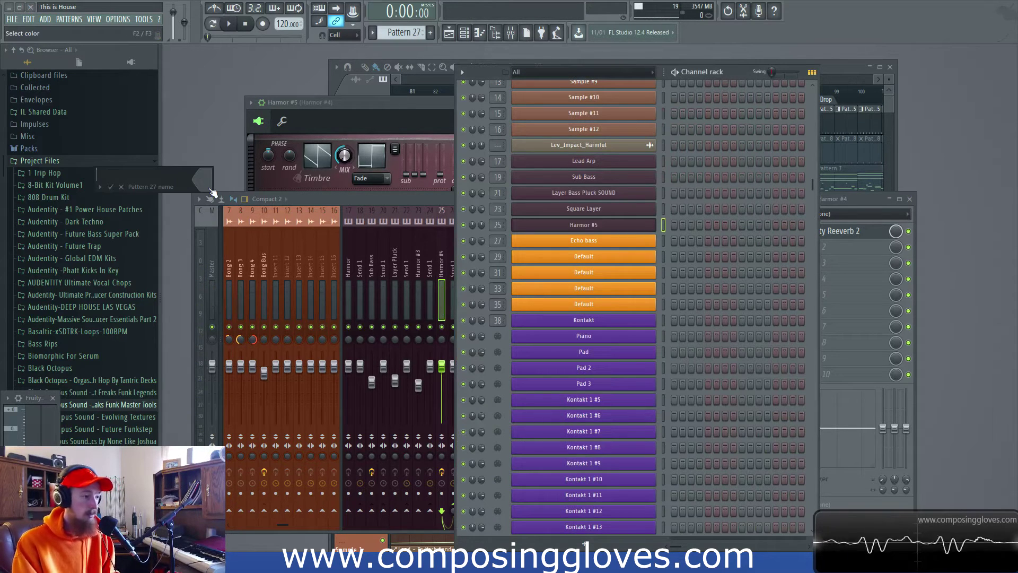
text(New Li)
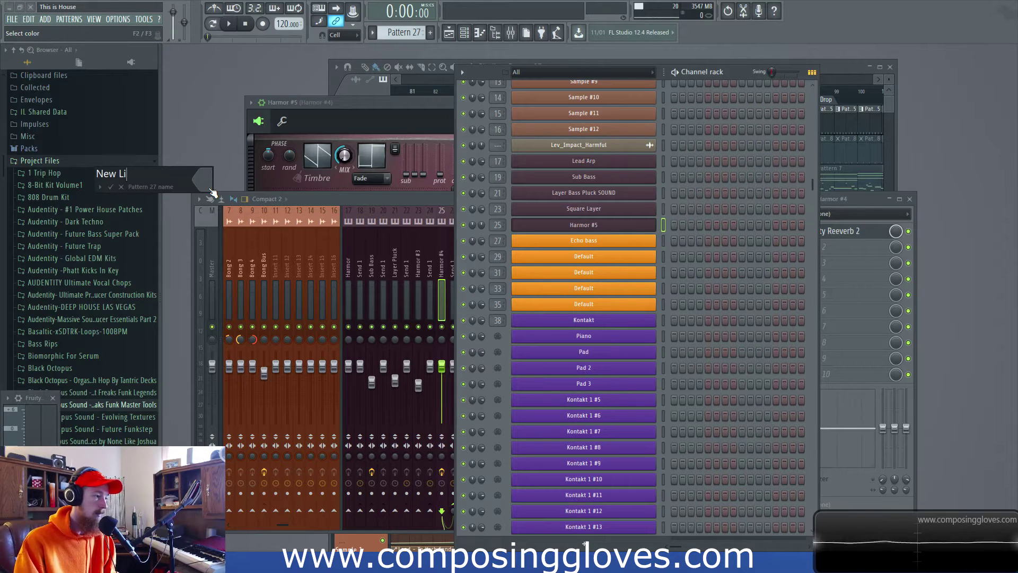
text(unne)
key(Return)
Enter four A5 notes, one on each beat of bar 1, in the piano roll of Harmor #5.
right_click(657, 221)
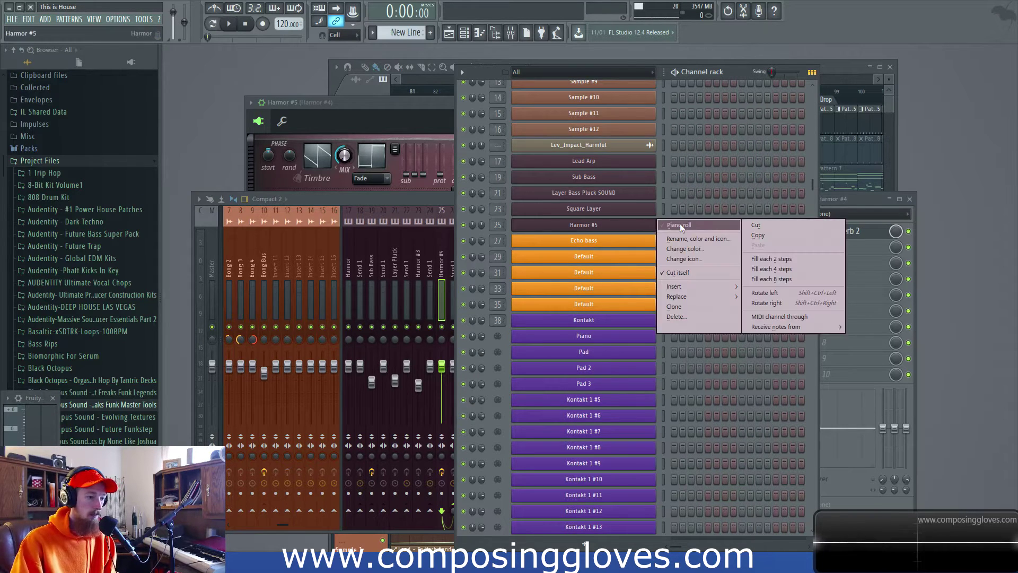
click(679, 224)
click(312, 258)
click(333, 257)
click(355, 257)
click(378, 258)
Duplicate the four notes at E6 and A6 to form stacked chords, and play the pattern back.
key(ctrl+a)
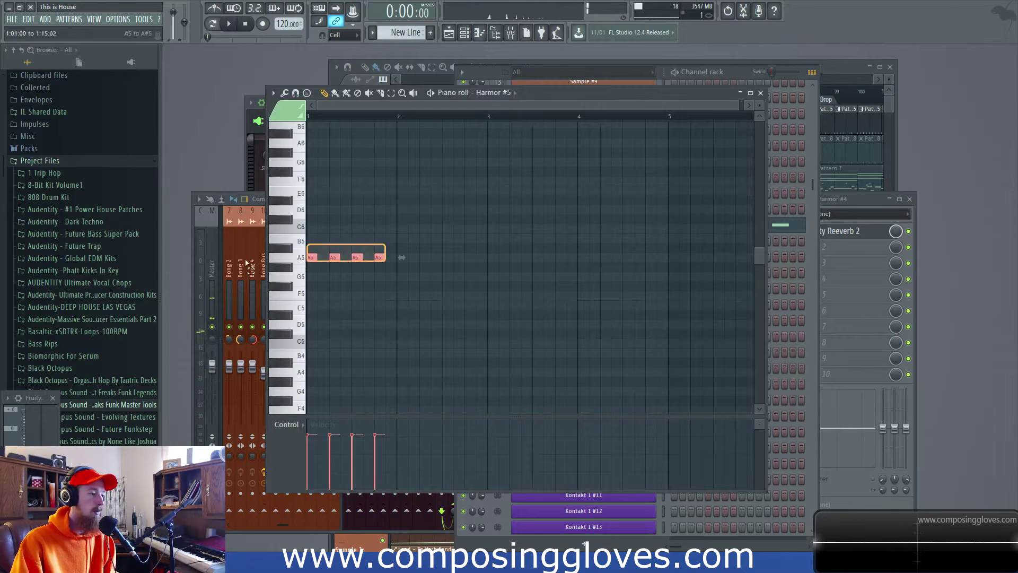
drag(310, 258, 309, 131)
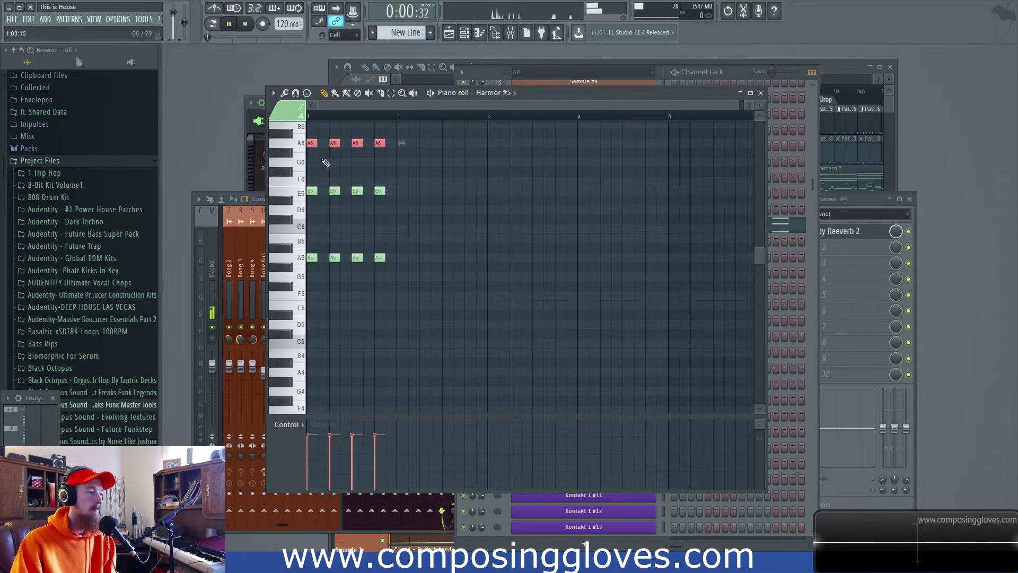
key(space)
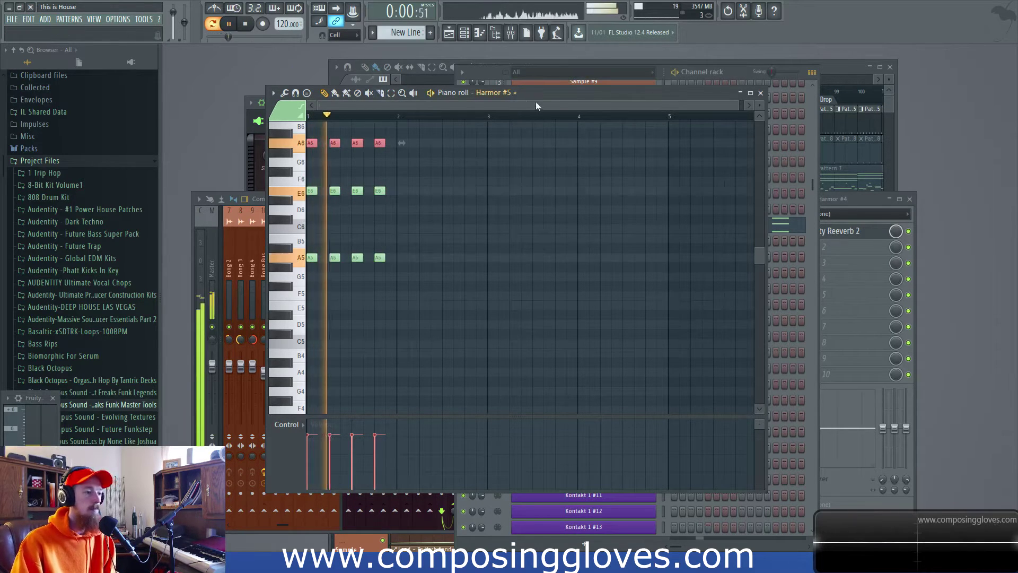
key(space)
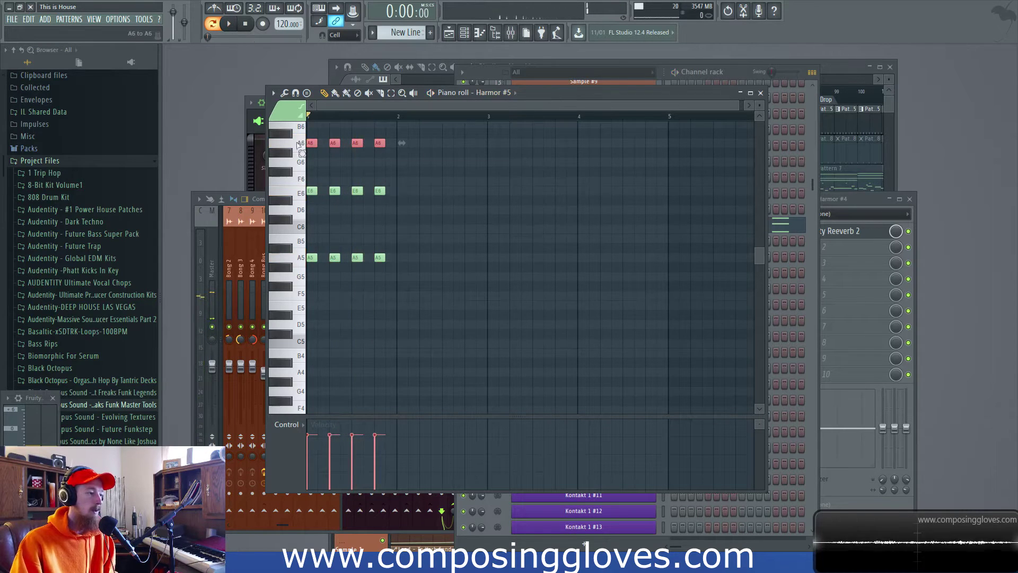
Transpose all the chord notes down one octave to A4, E5 and A5.
key(ctrl+a)
drag(311, 259, 306, 376)
Open Fruity Reeverb 2 on the Harmor #4 mixer track and play the pattern to hear its effect.
key(F6)
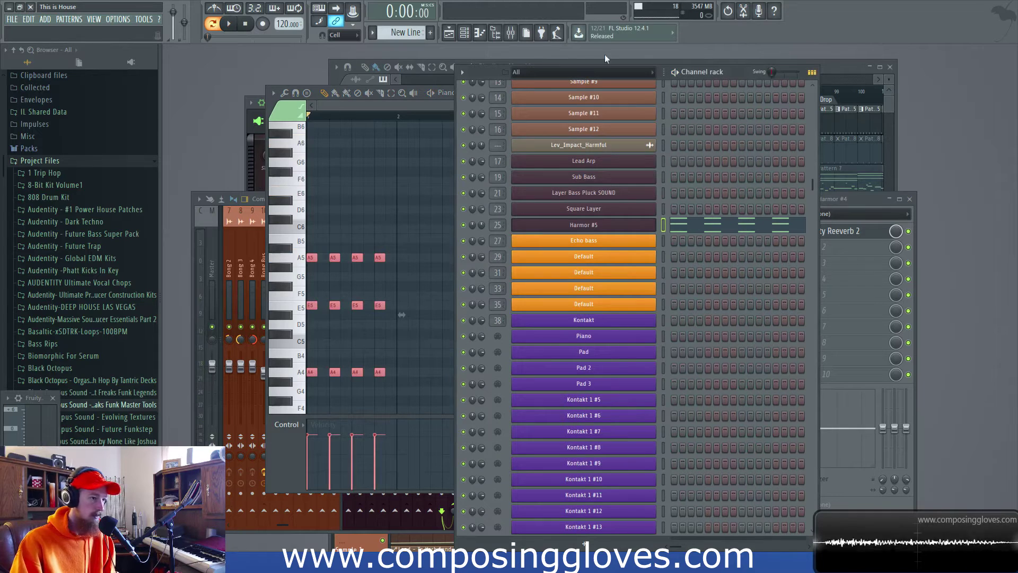
click(511, 32)
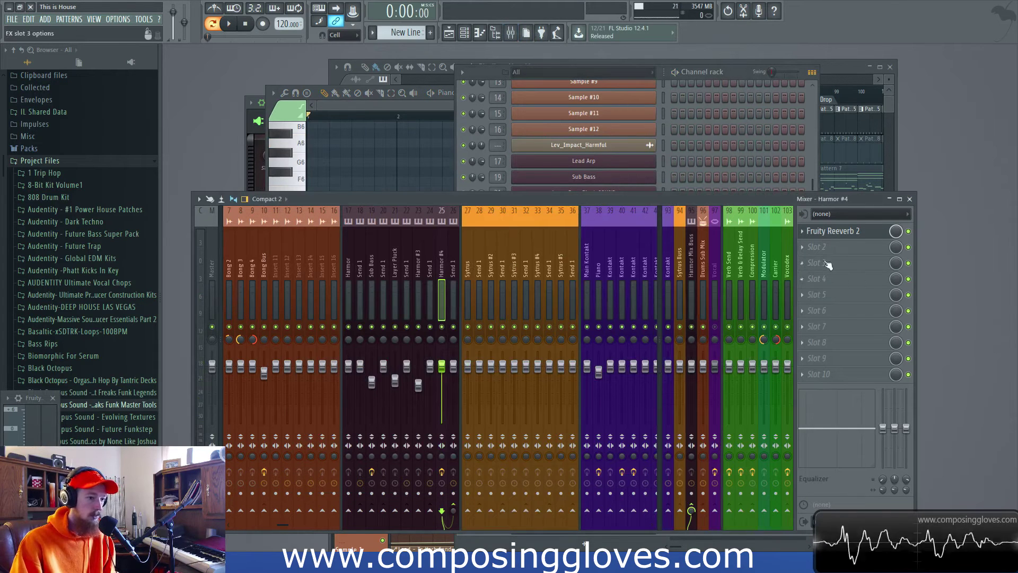
click(852, 233)
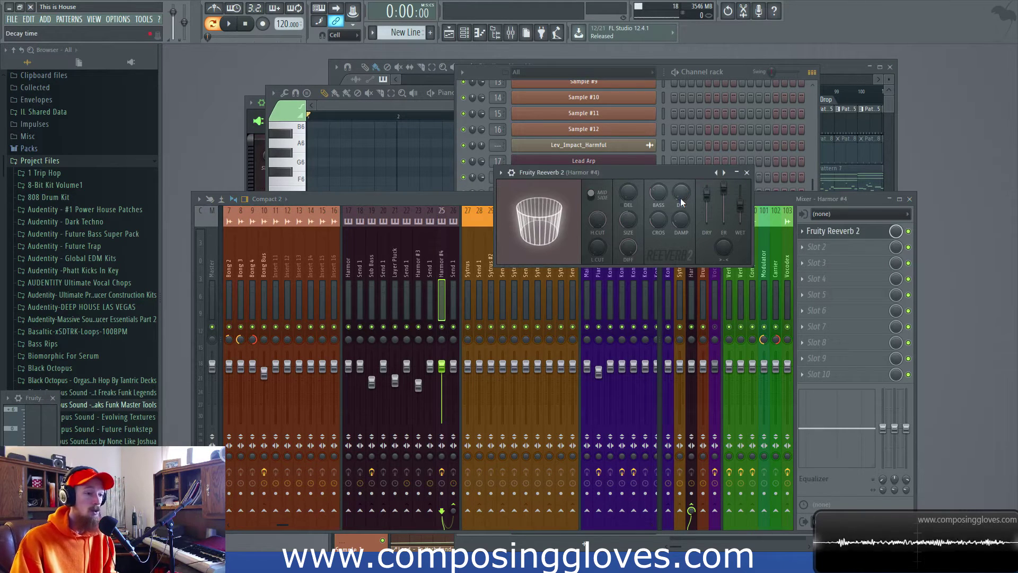
key(space)
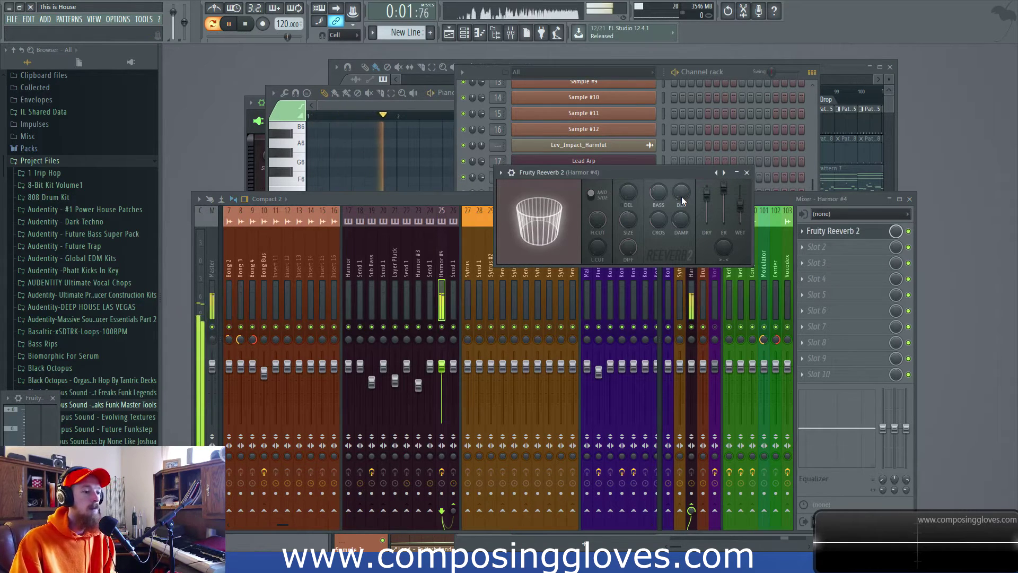
key(space)
Toggle Fruity Reeverb 2's bypass on the Harmor #4 track and play the pattern again for comparison.
click(913, 234)
key(space)
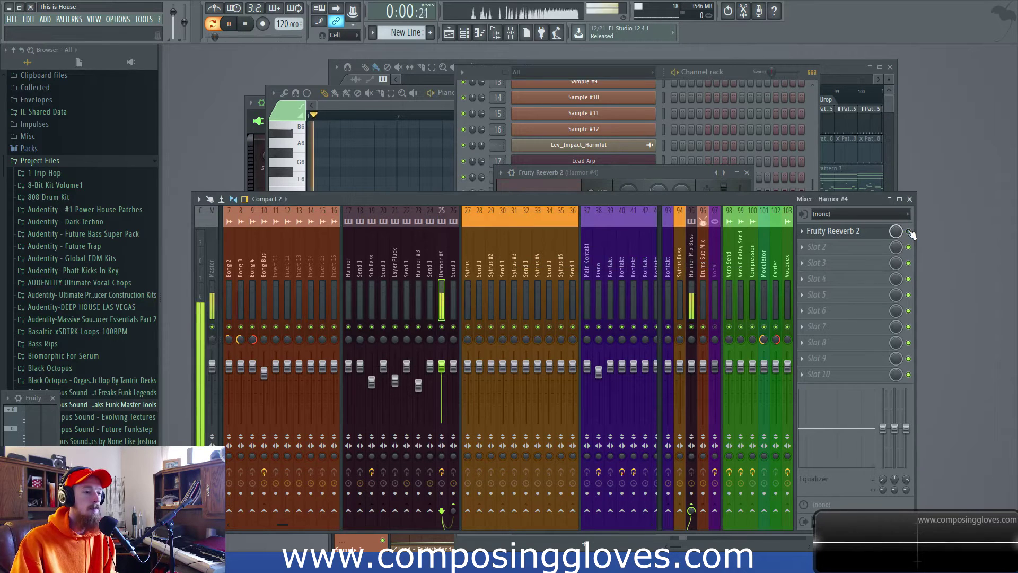
key(space)
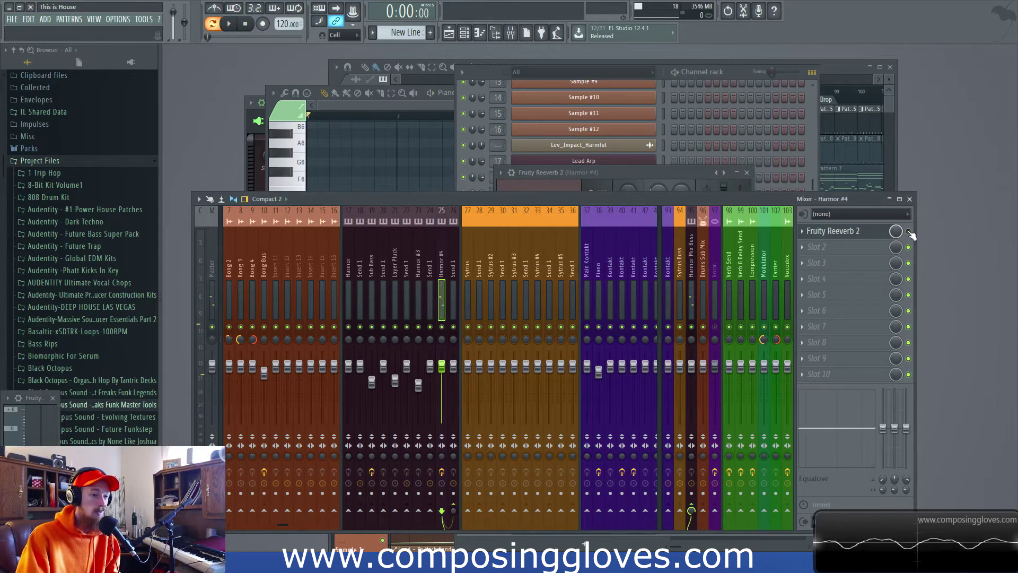
key(space)
Try decay times of 0.8, 0.1 and 0.6 sec in Fruity Reeverb 2, auditioning the pattern.
click(675, 177)
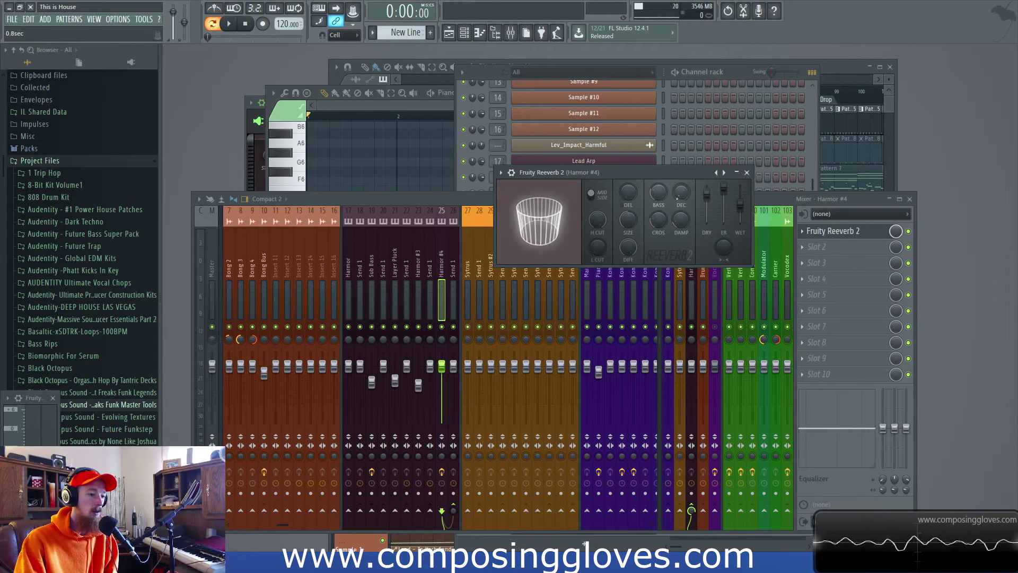
key(space)
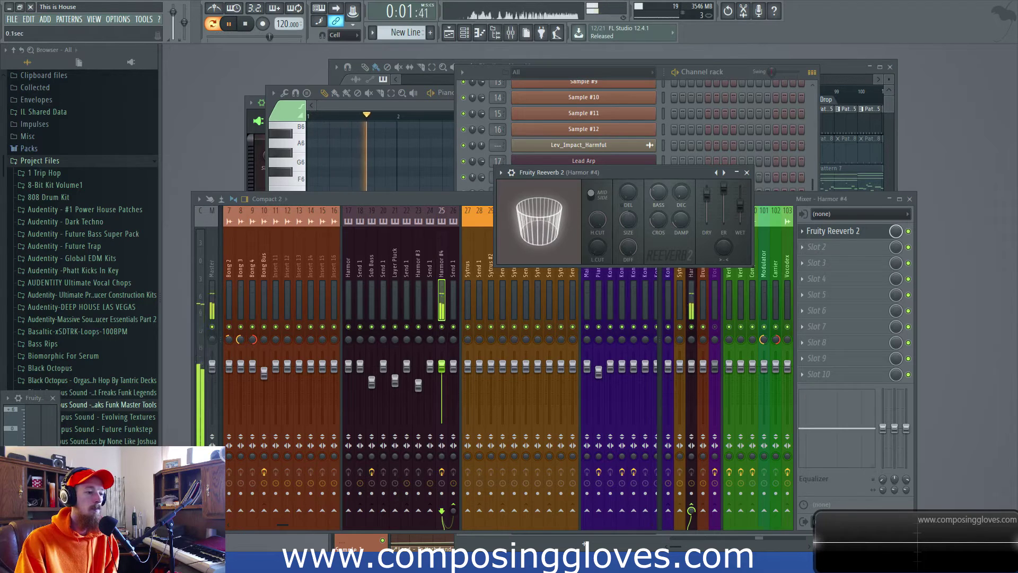
key(space)
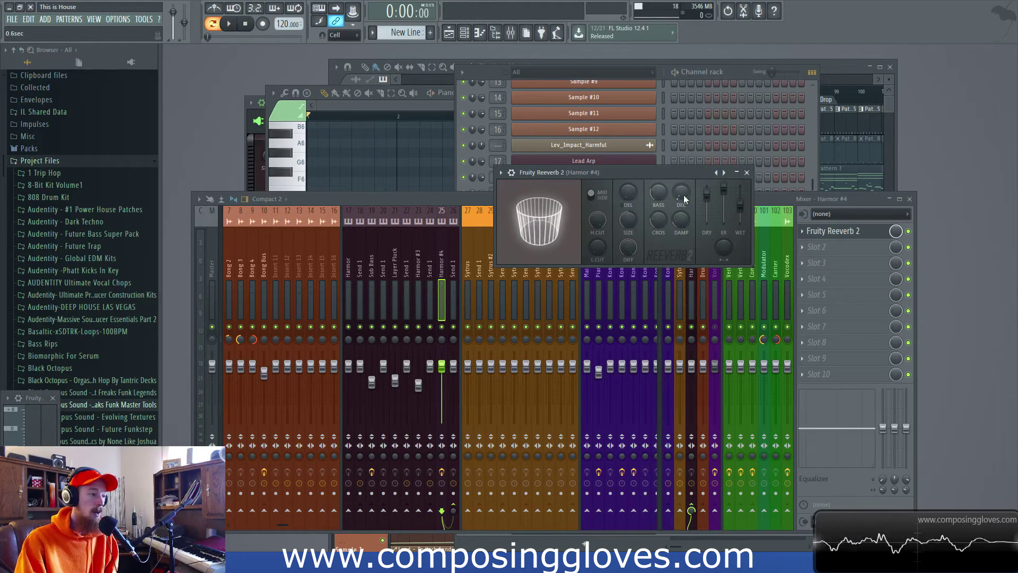
scroll(682, 197, up, 5)
Adjust the reverb's high cut and low cut while the pattern plays, and close the Fruity Reeverb 2 window.
key(space)
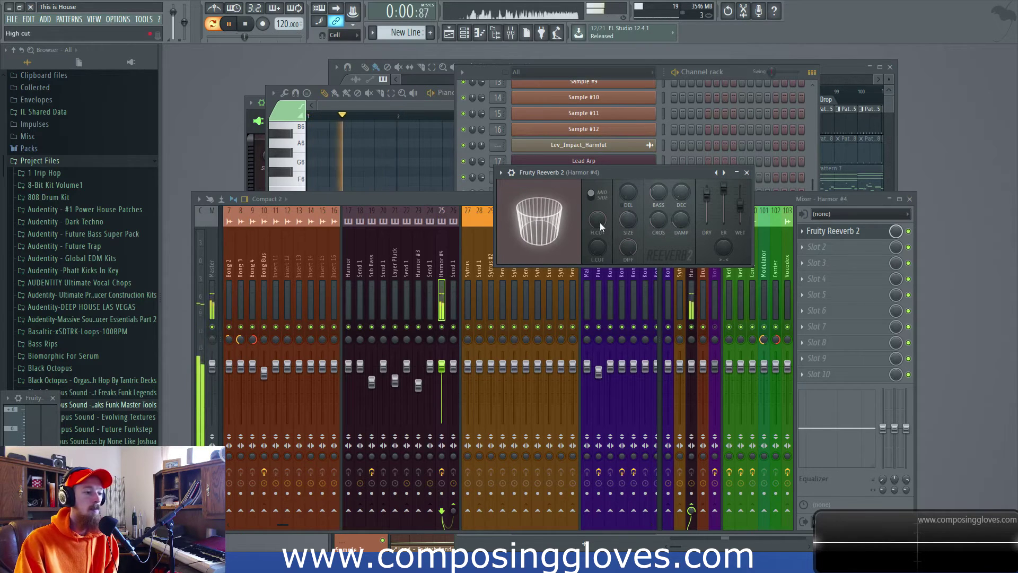
scroll(595, 249, up, 3)
scroll(597, 248, up, 3)
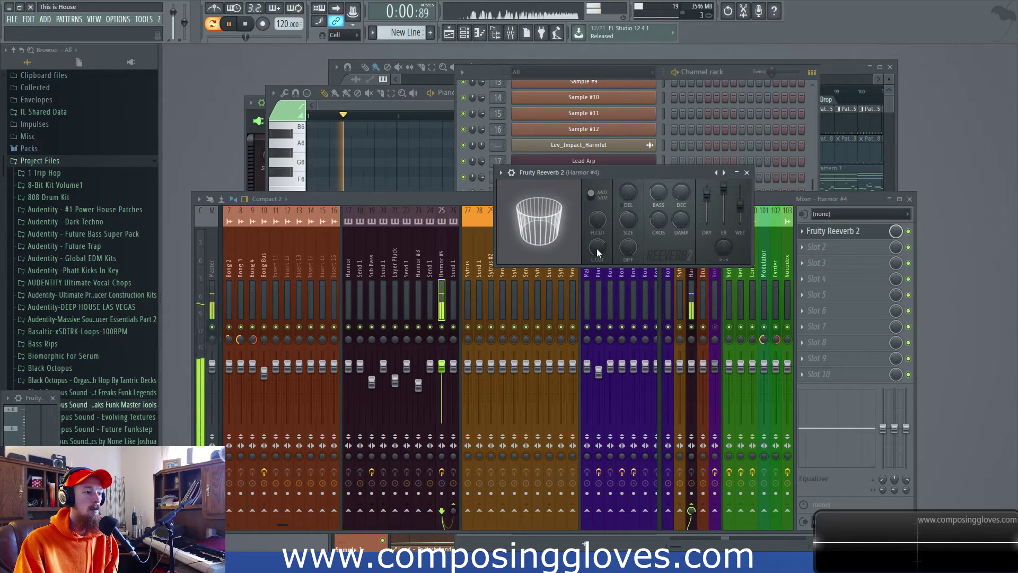
key(space)
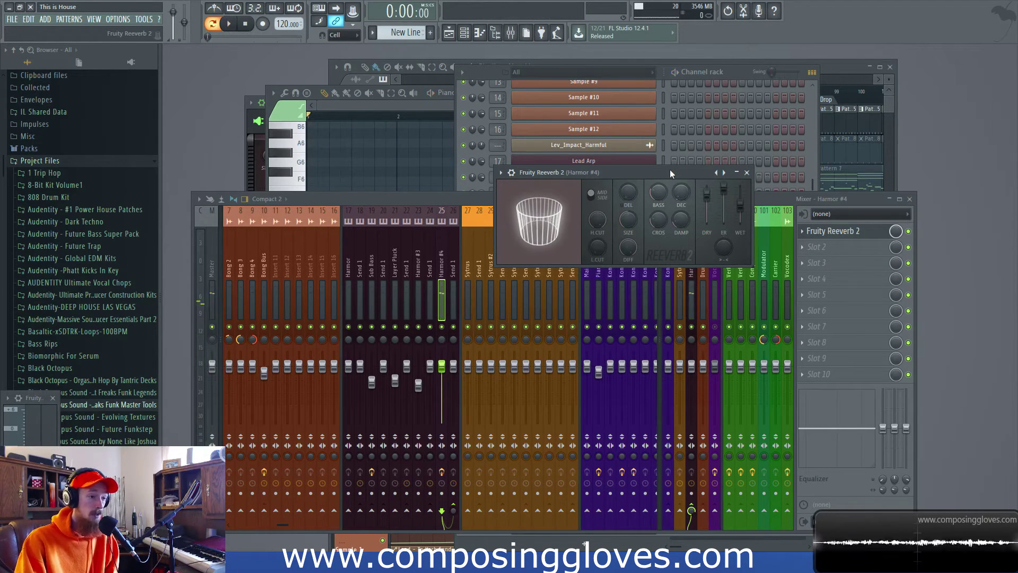
drag(670, 170, 629, 167)
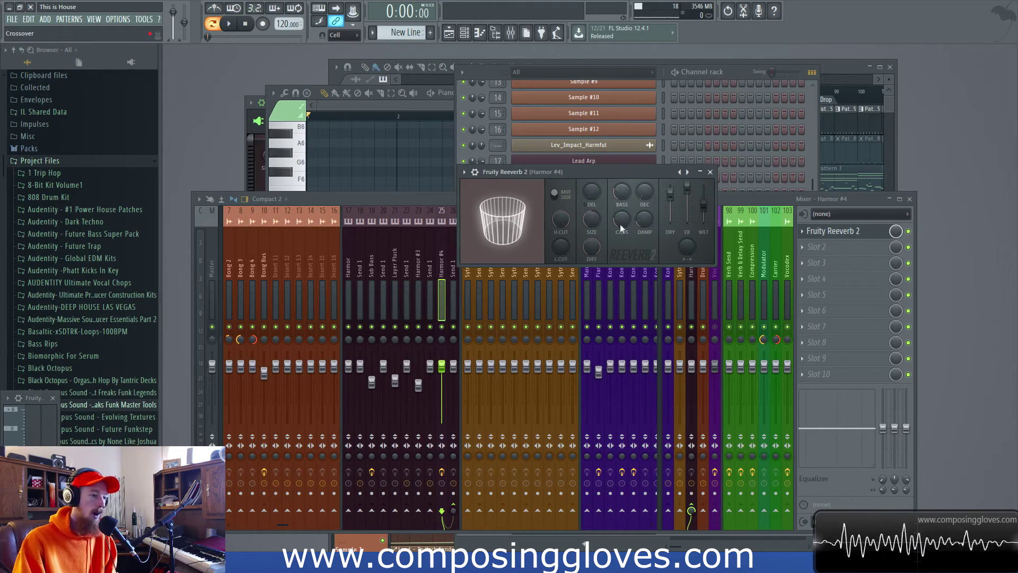
click(709, 172)
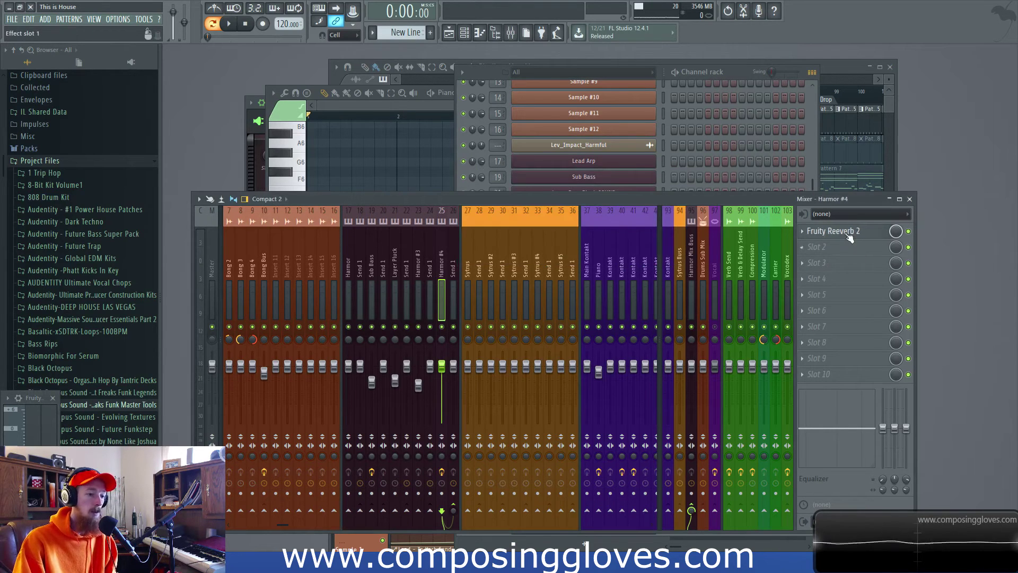
Remove Fruity Reeverb 2 from effect slot 1 of the Harmor #4 mixer track.
click(801, 232)
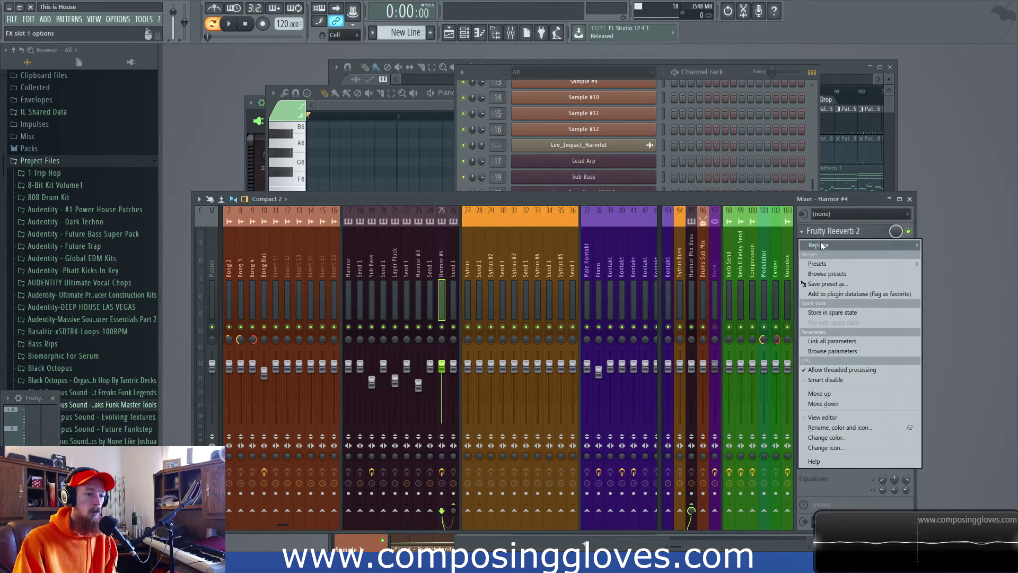
mouse_move(820, 246)
click(696, 33)
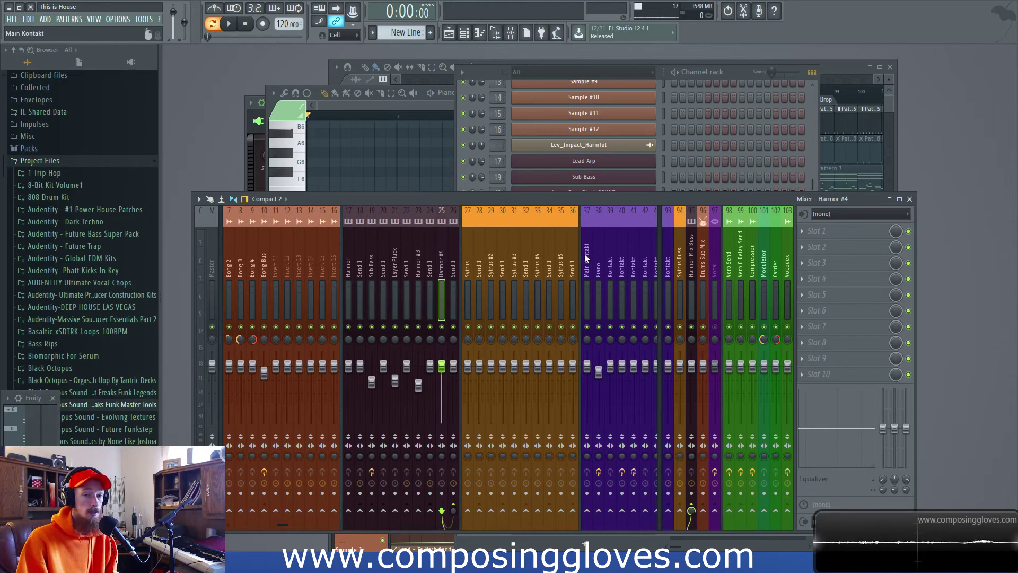
Move the channel rack aside, bring the playlist forward and zoom out to show the arrangement around the BIG Drop.
drag(730, 72, 521, 60)
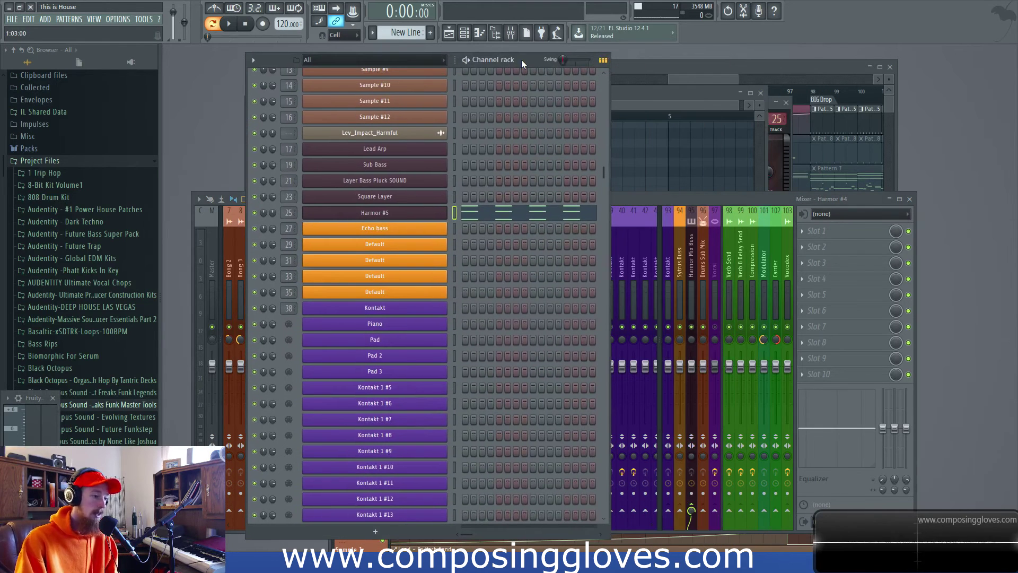
click(778, 66)
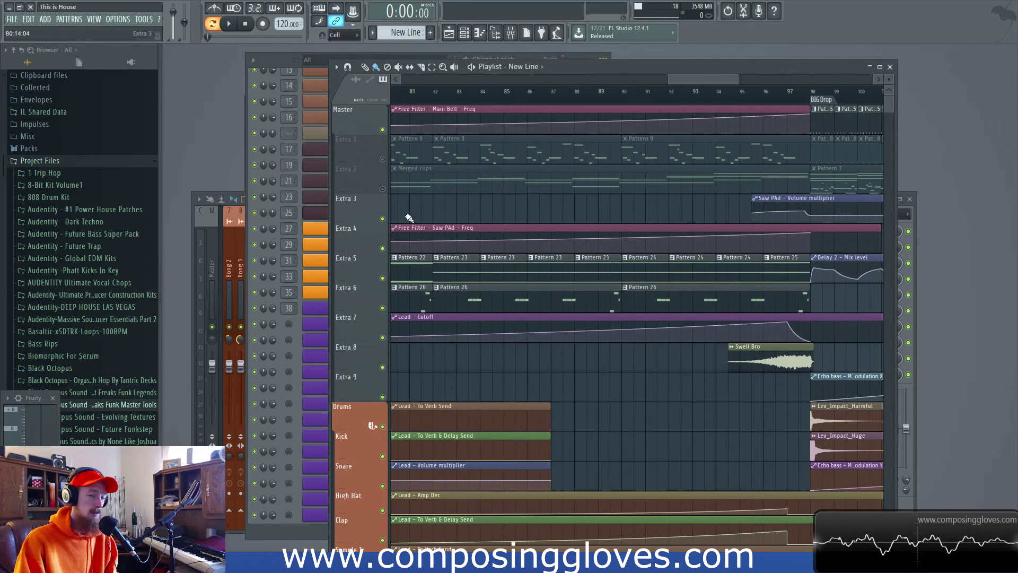
ctrl+scroll(408, 218, down, 3)
click(415, 254)
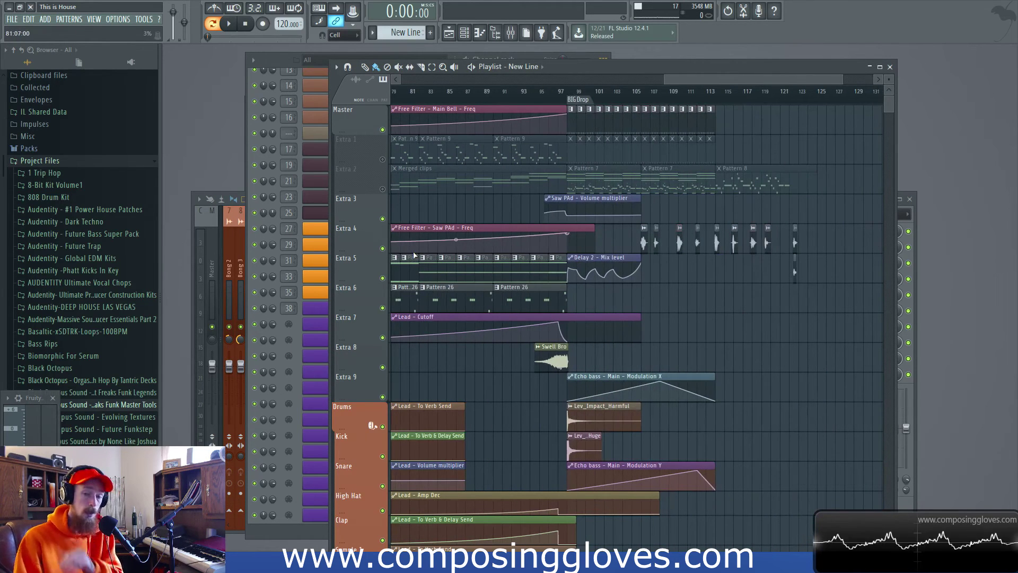